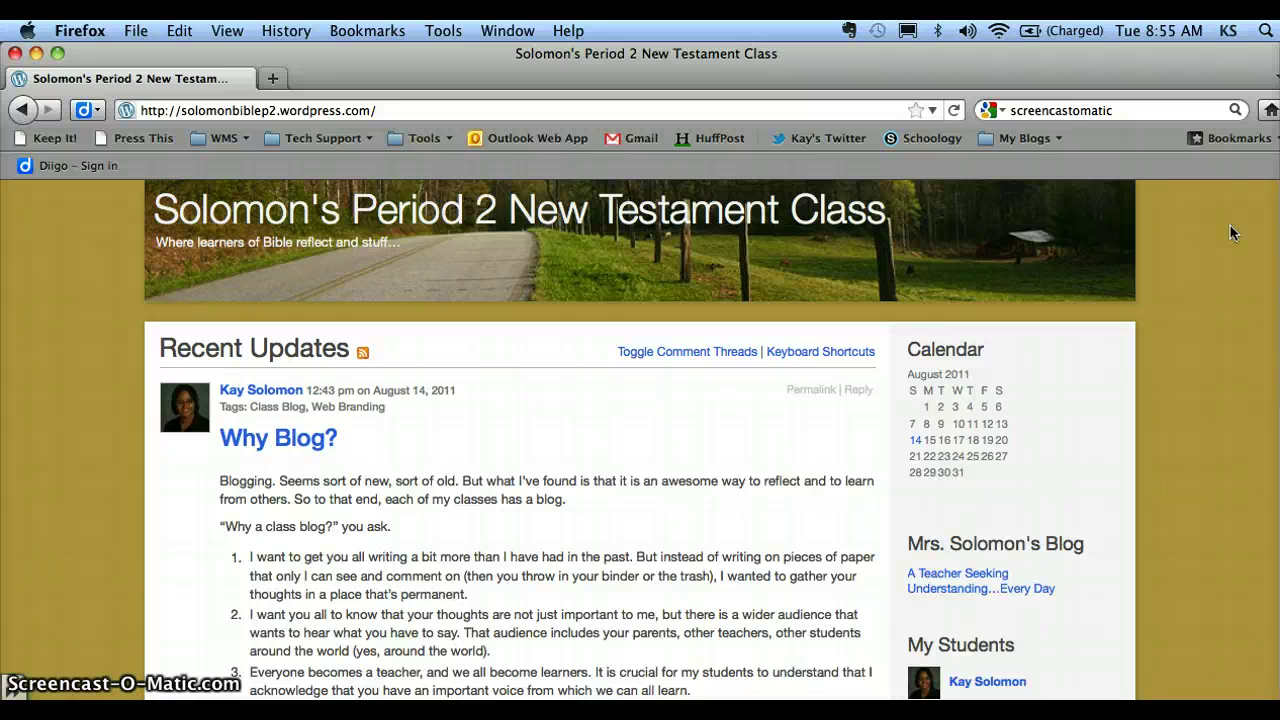
pyautogui.click(437, 108)
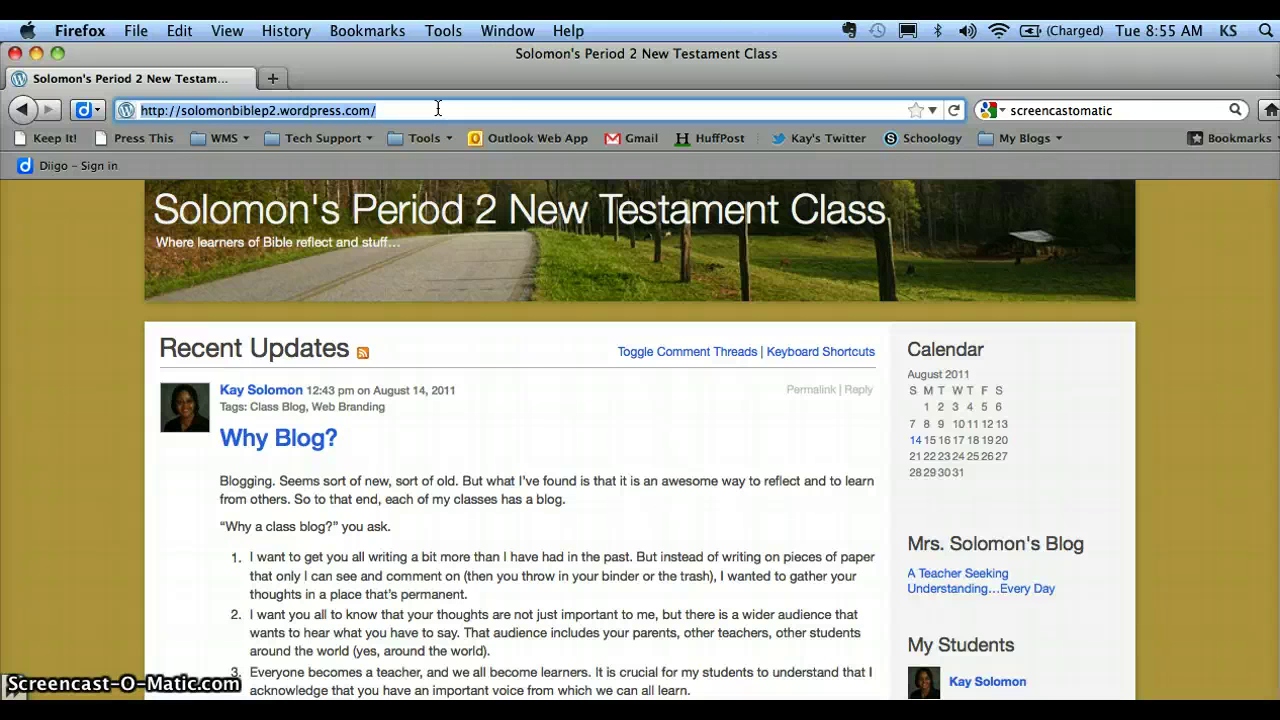
pyautogui.write('w')
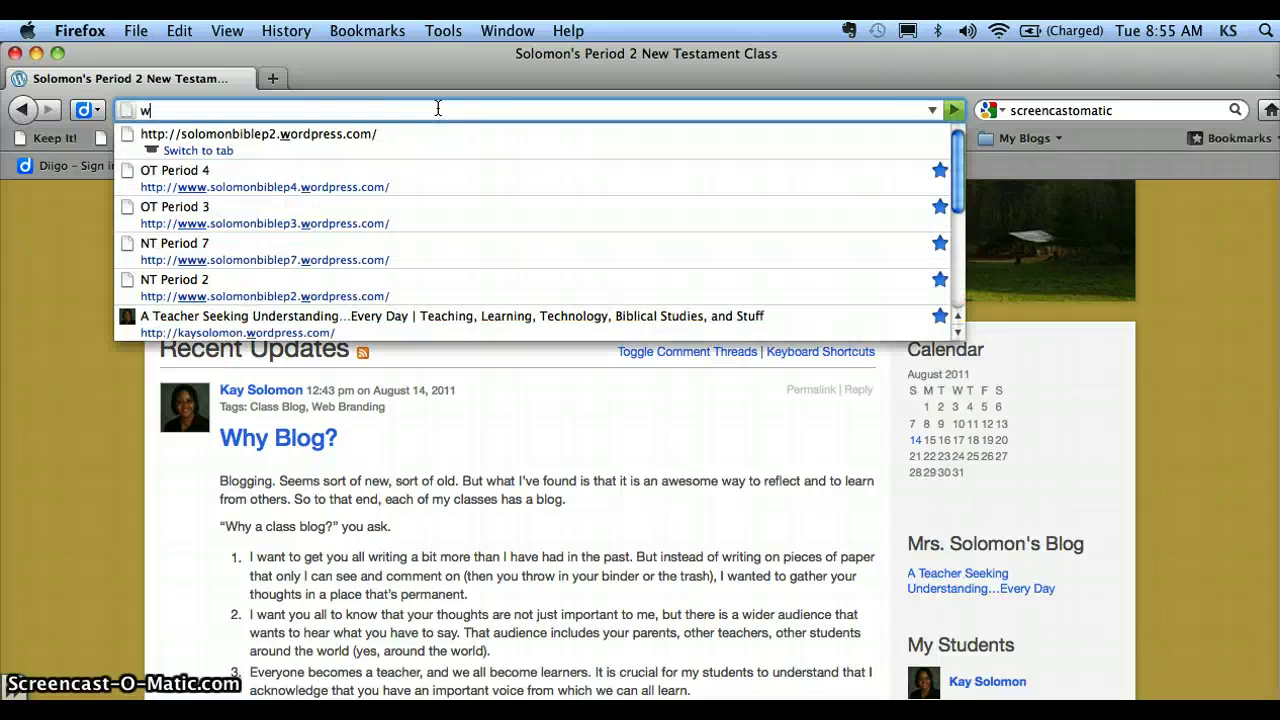
pyautogui.write('ww.wordpress.com')
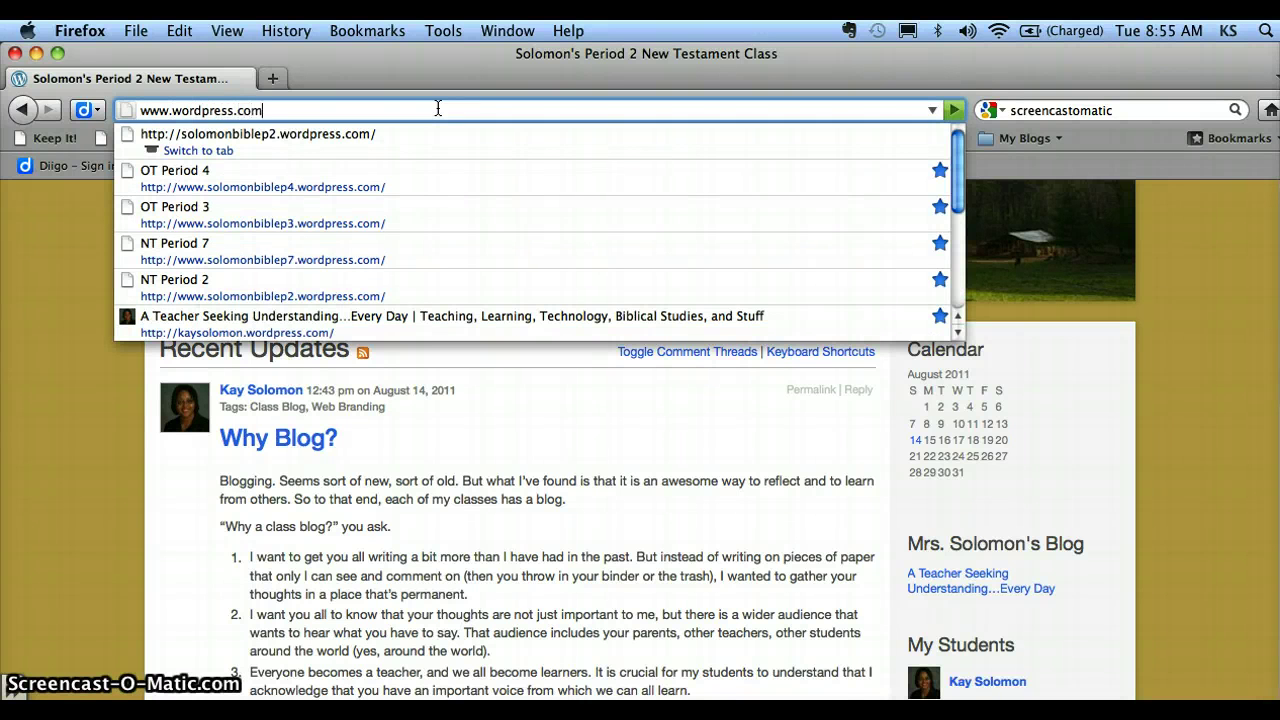
pyautogui.press('Return')
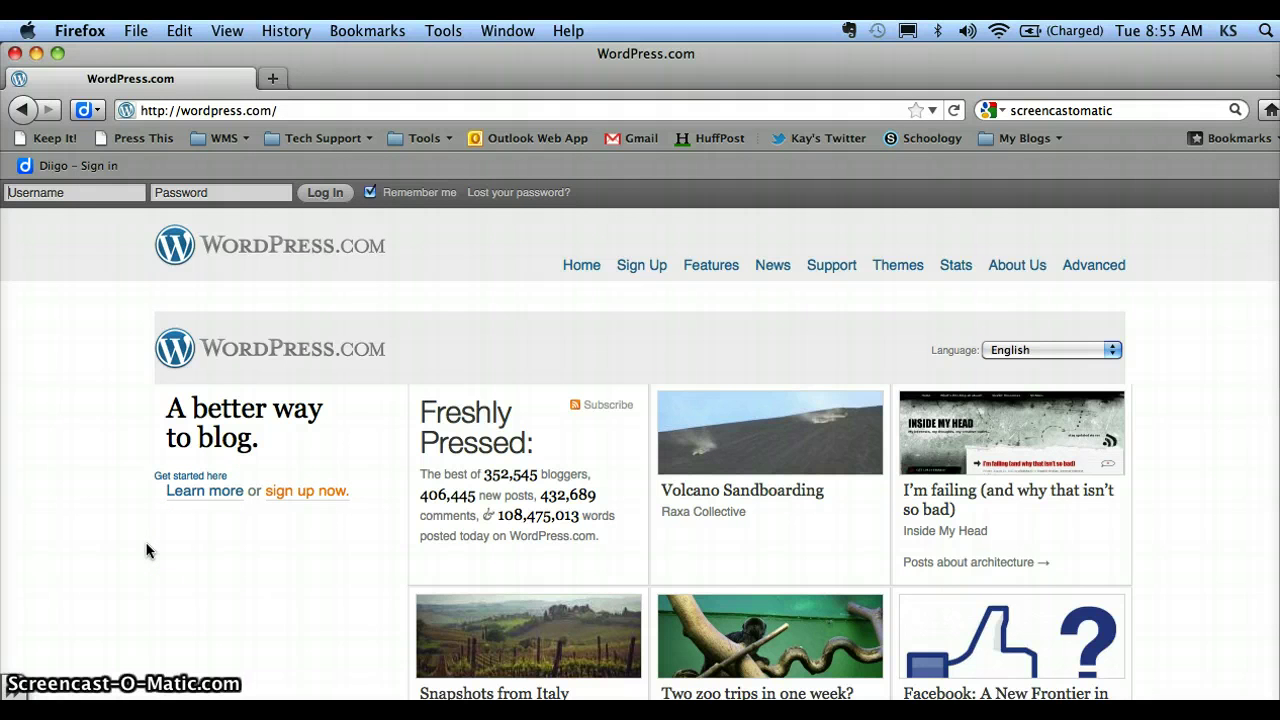
pyautogui.click(308, 494)
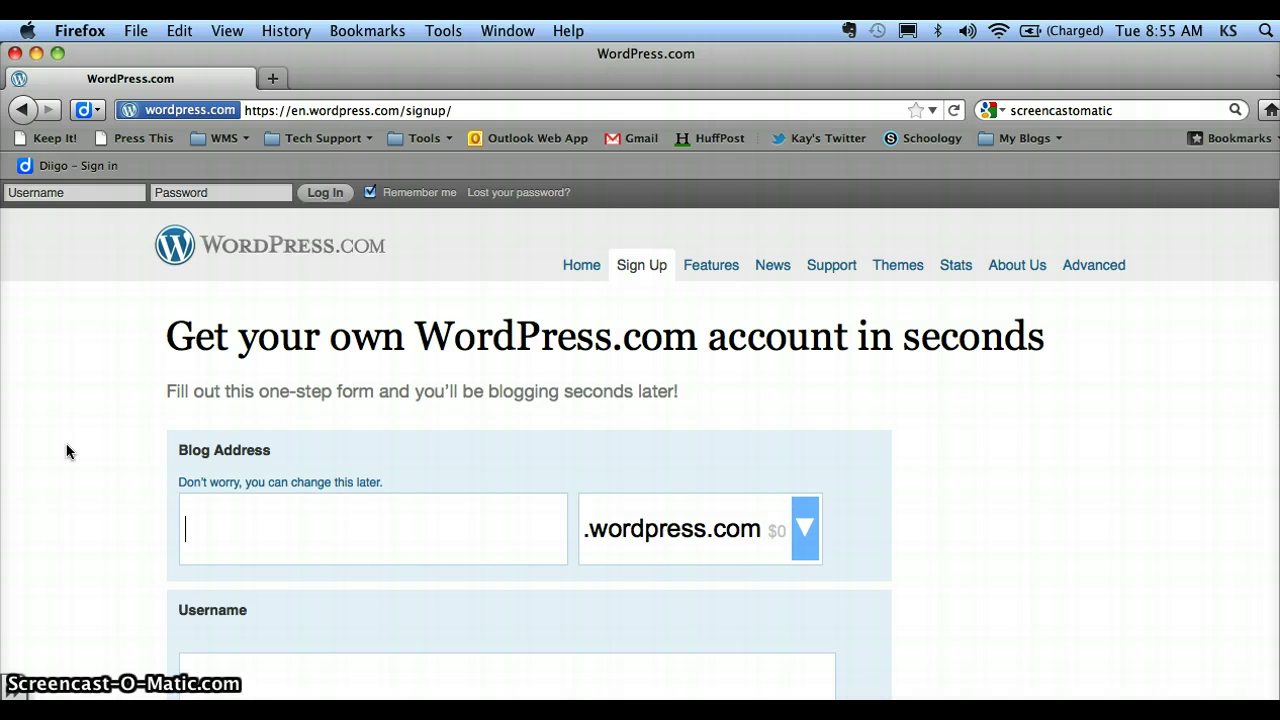
# - Switch the sign-up form to 'Sign up for just a username', without a blog address
pyautogui.scroll(-3, 66, 451)
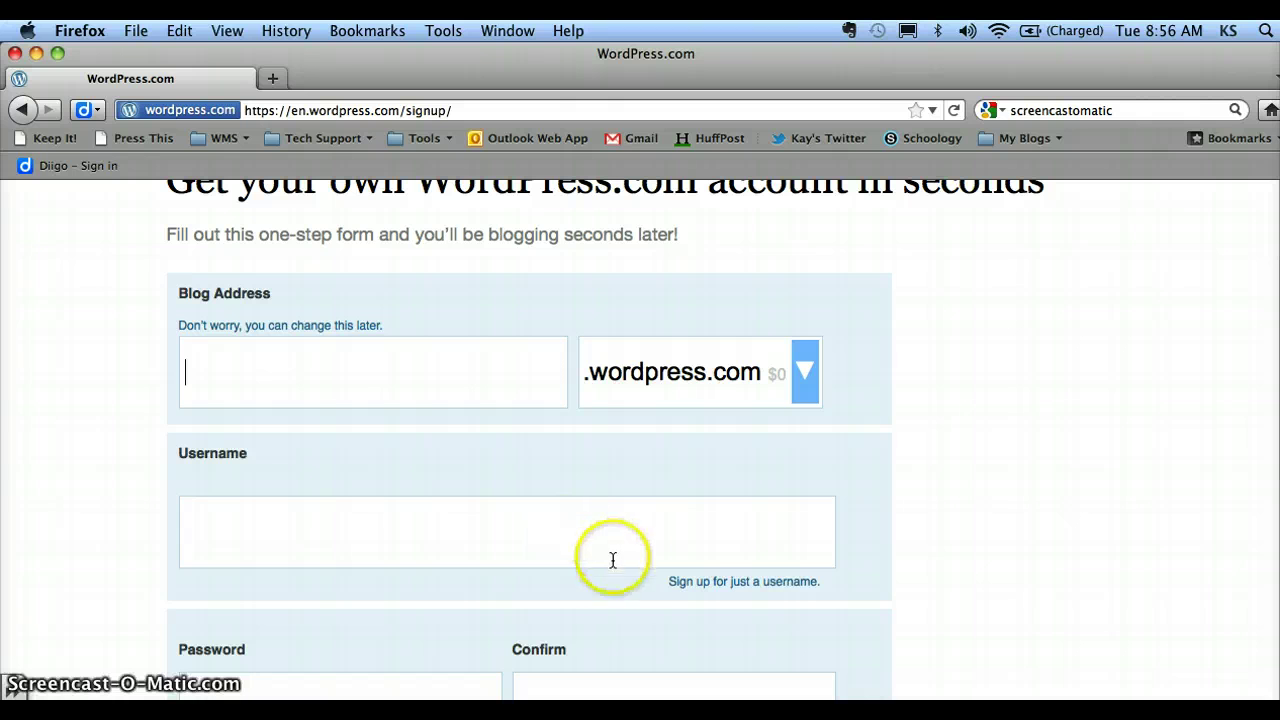
pyautogui.click(748, 583)
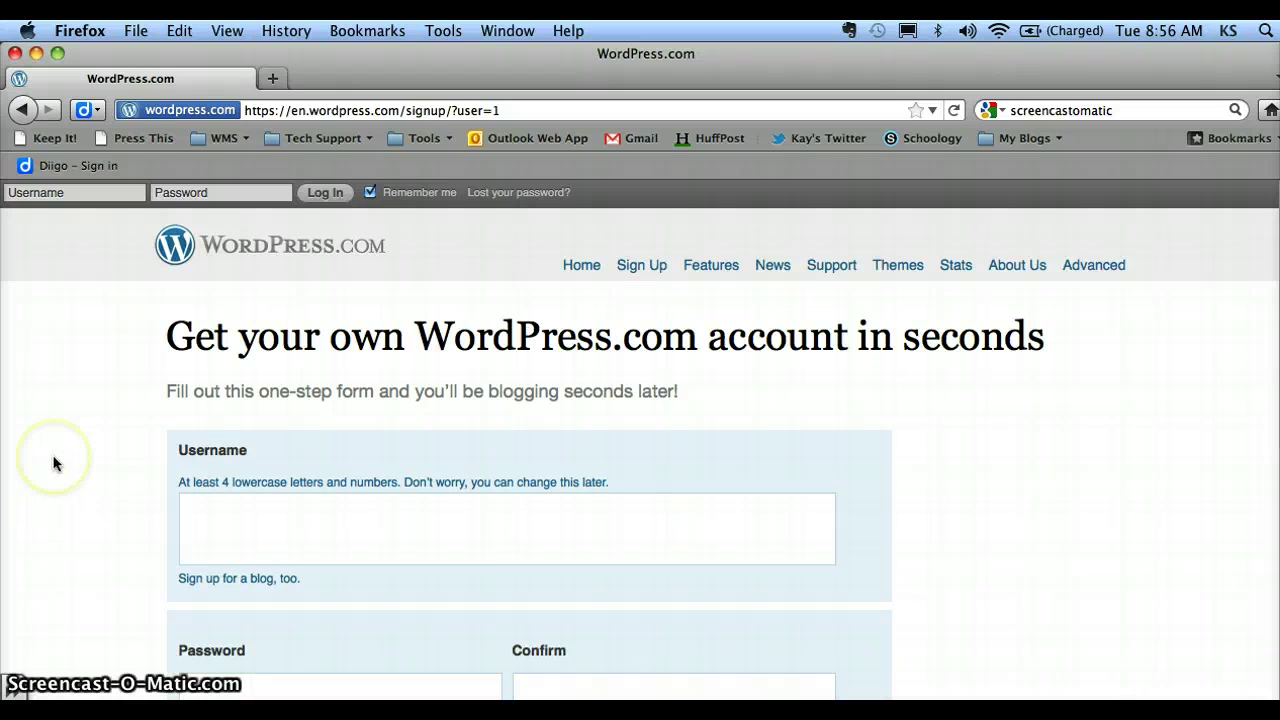
pyautogui.scroll(-3, 70, 470)
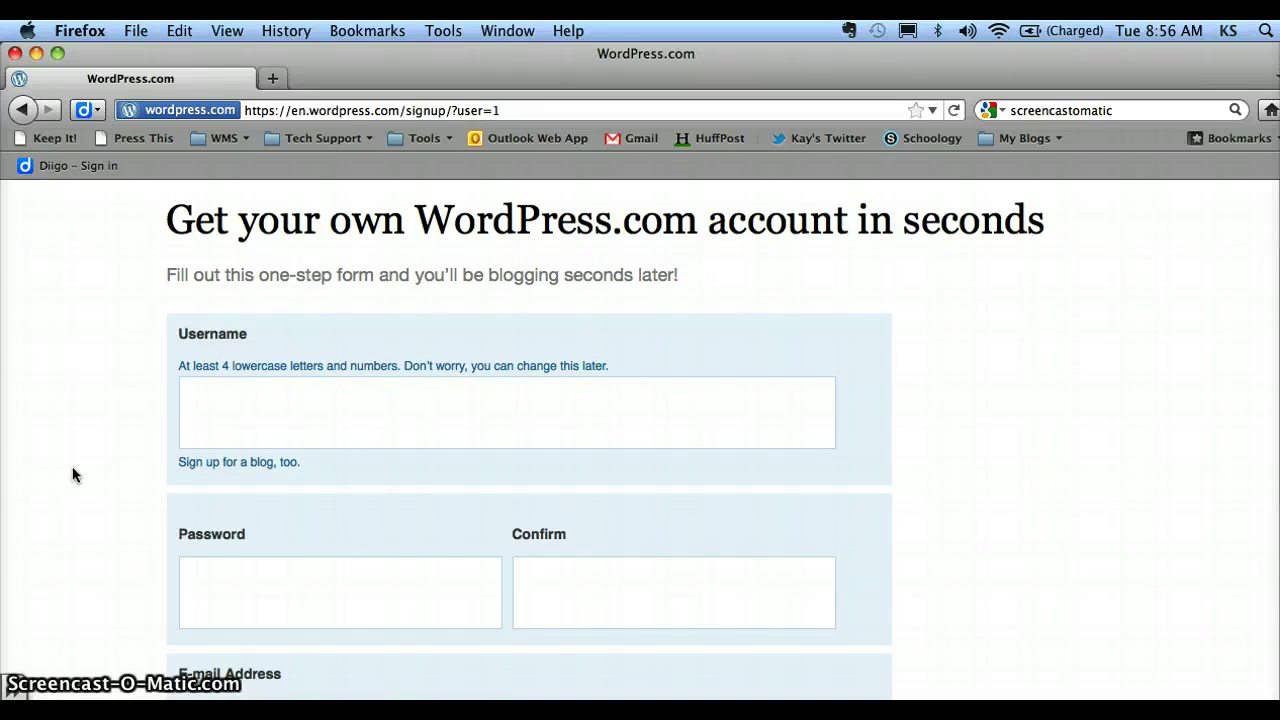
pyautogui.click(209, 418)
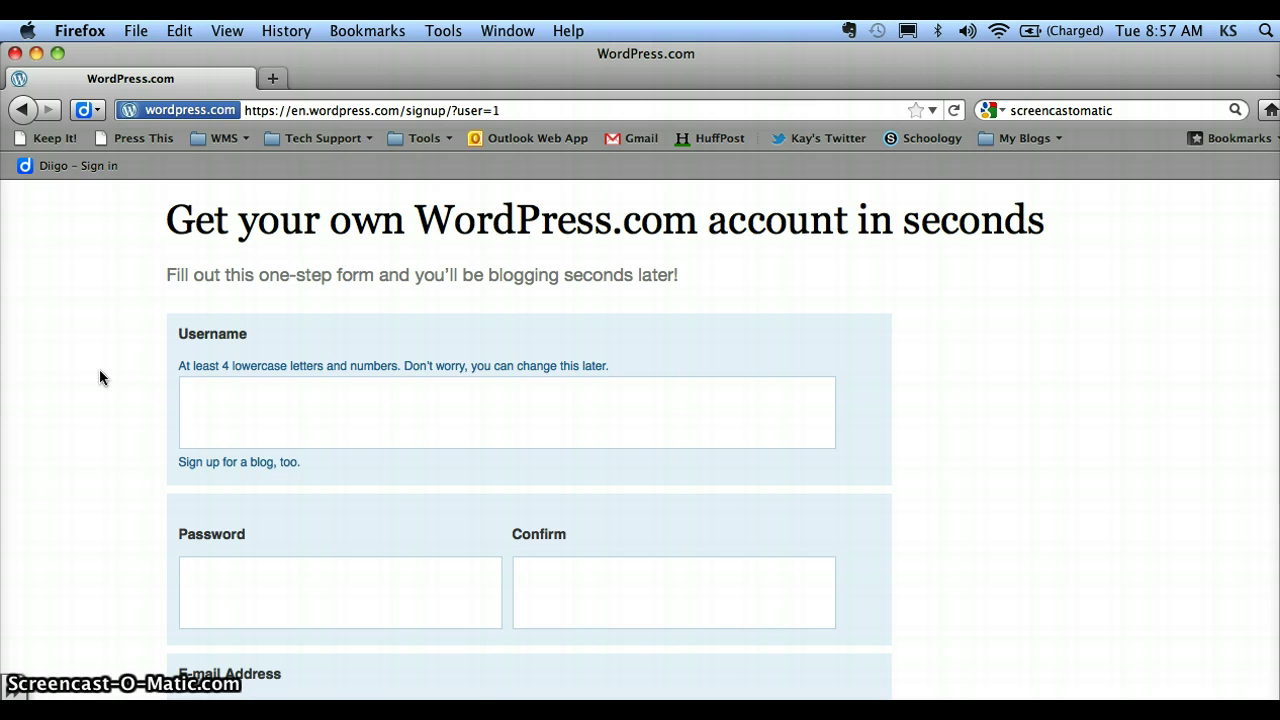
# - Enter an accepted username and the same password twice, reaching a Good strength rating
pyautogui.write('ksolp3')
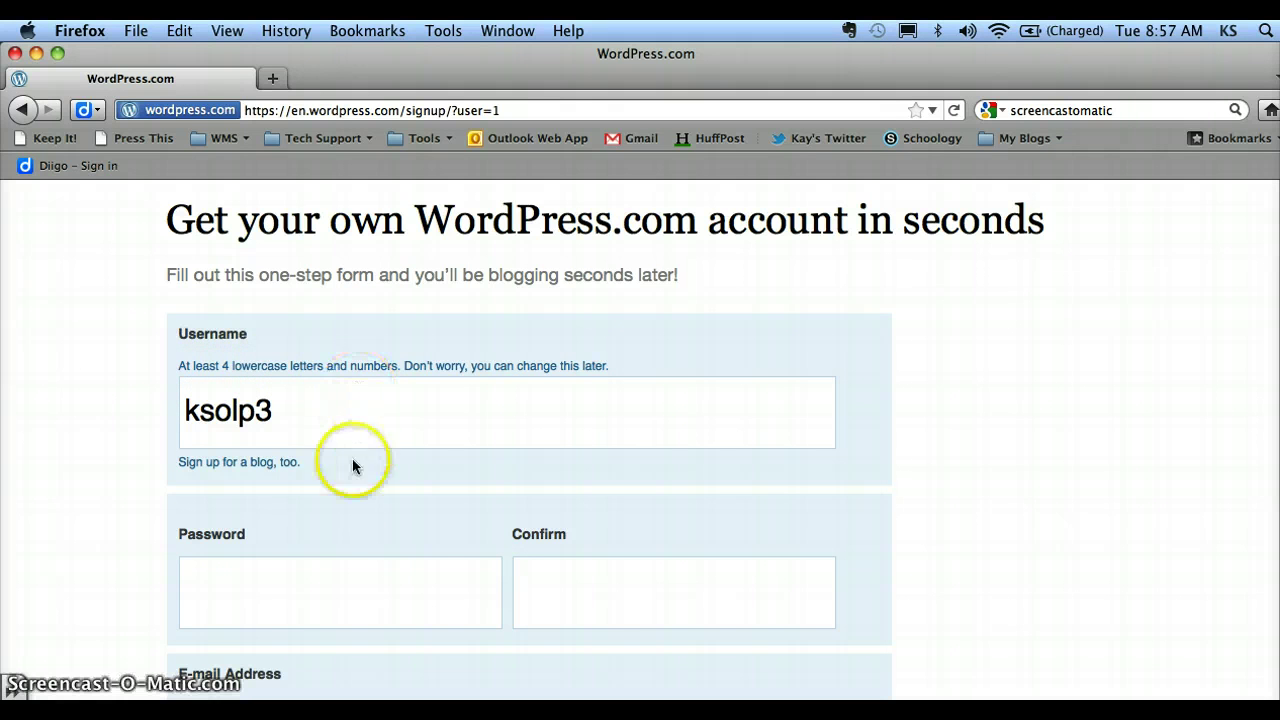
pyautogui.click(280, 579)
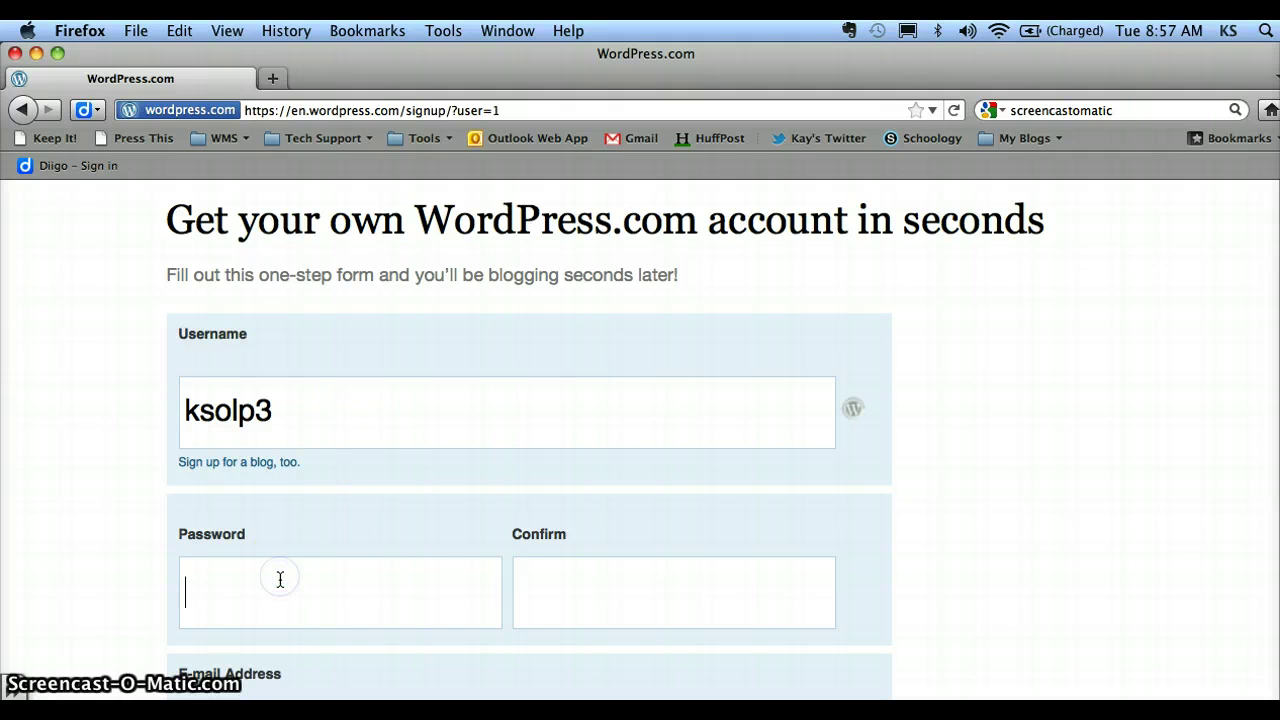
pyautogui.write('•••••••••')
pyautogui.press('Tab')
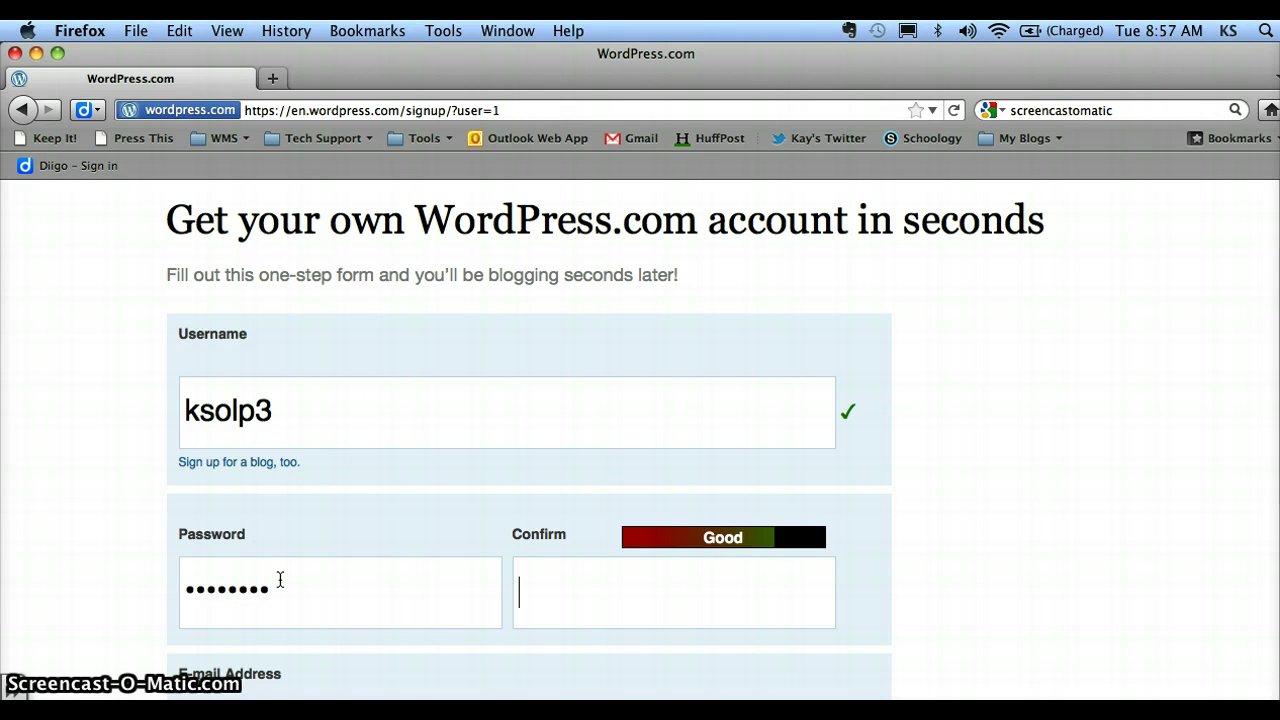
pyautogui.write('•••••••••')
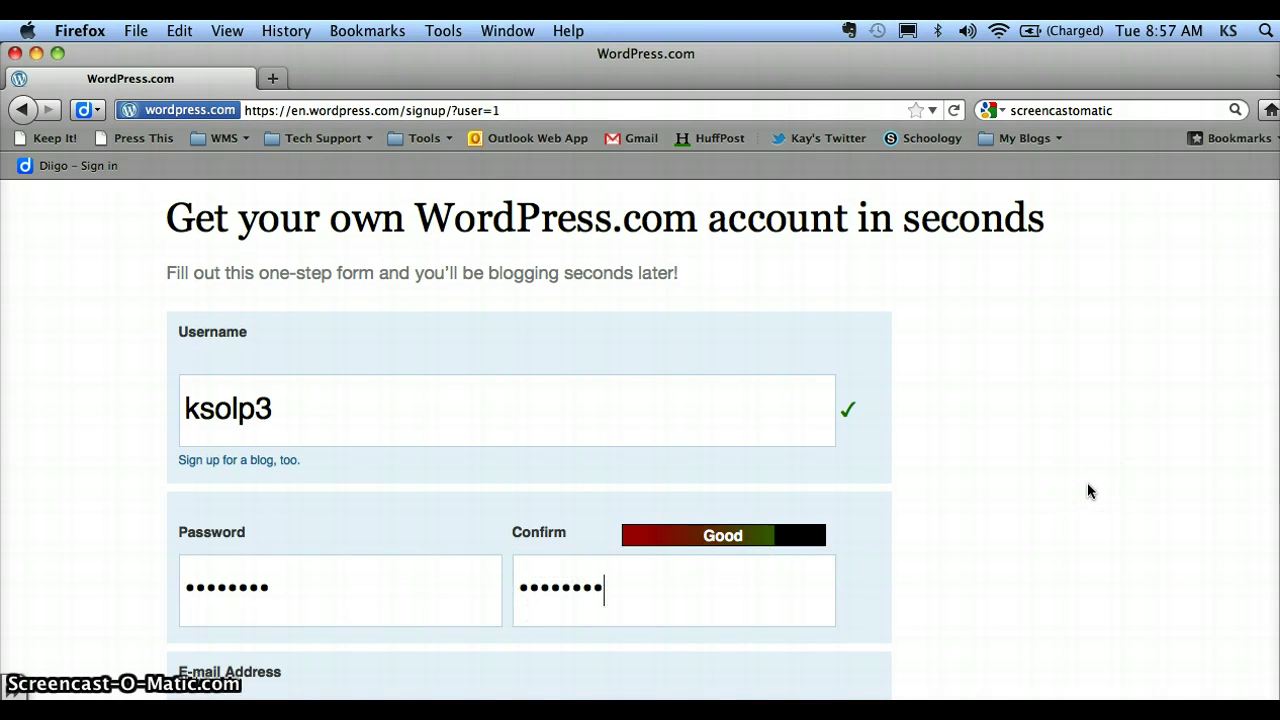
pyautogui.scroll(-3, 1087, 482)
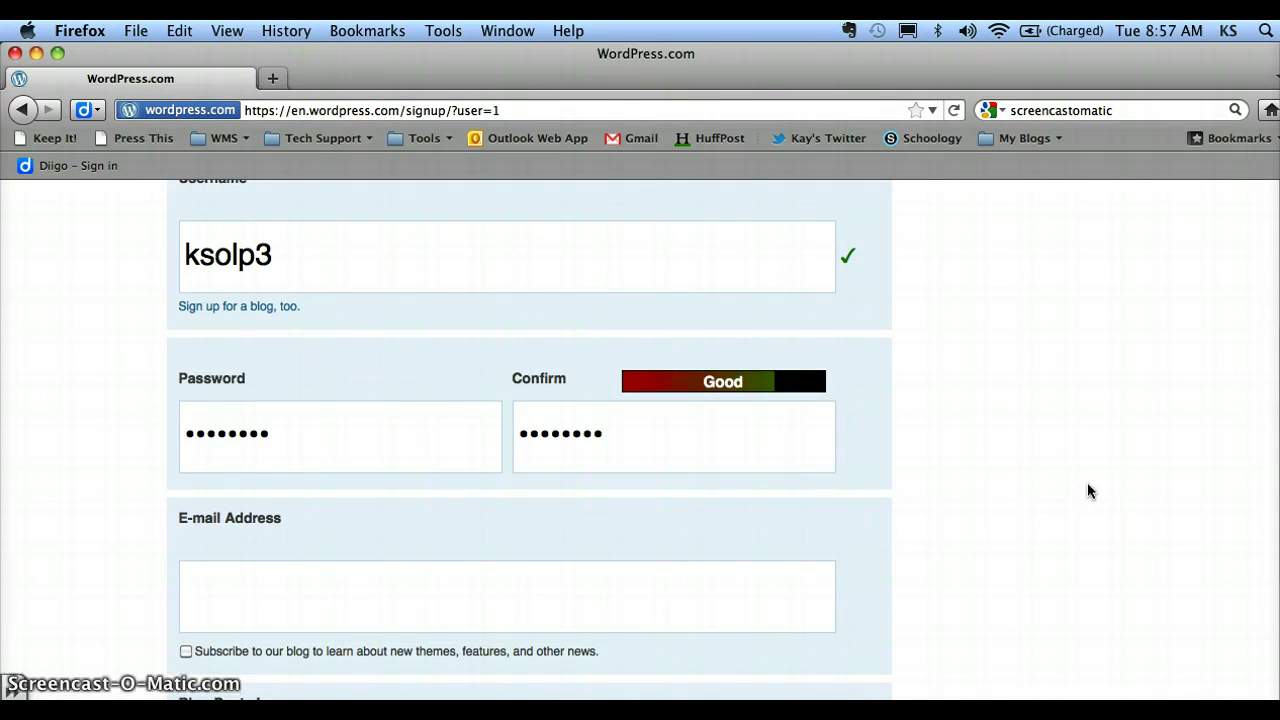
pyautogui.scroll(-2, 1193, 362)
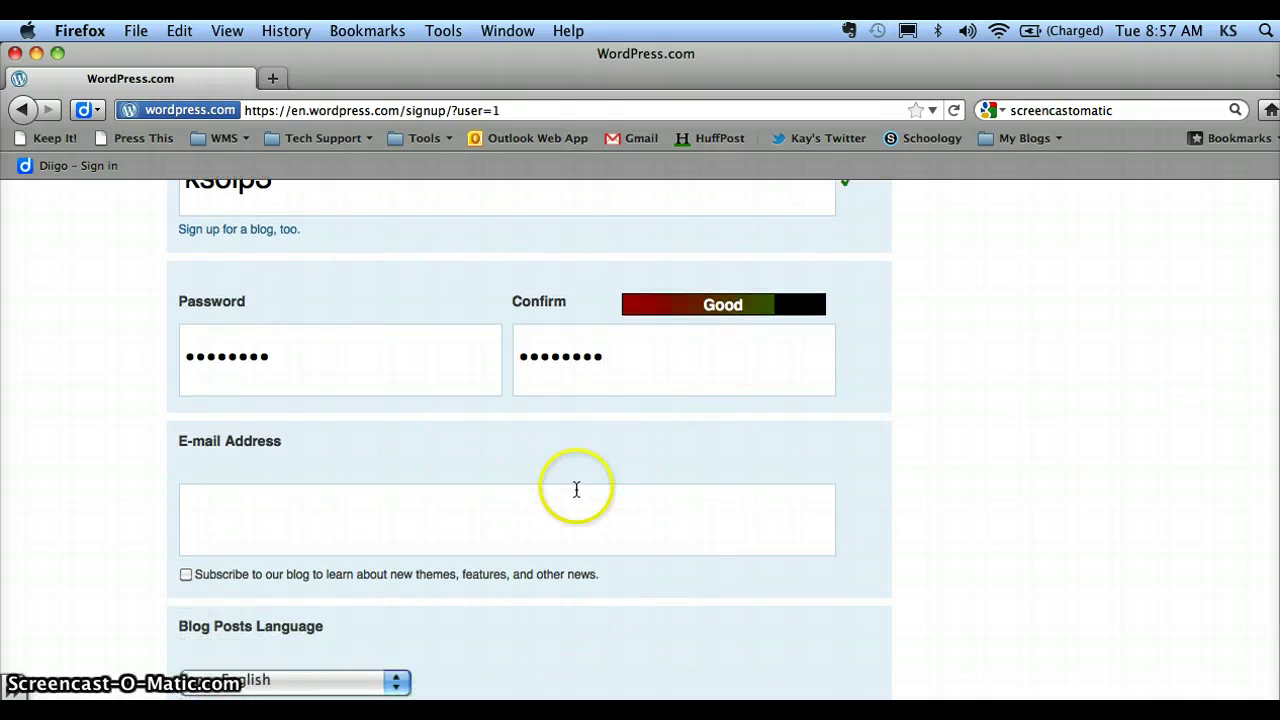
pyautogui.click(557, 520)
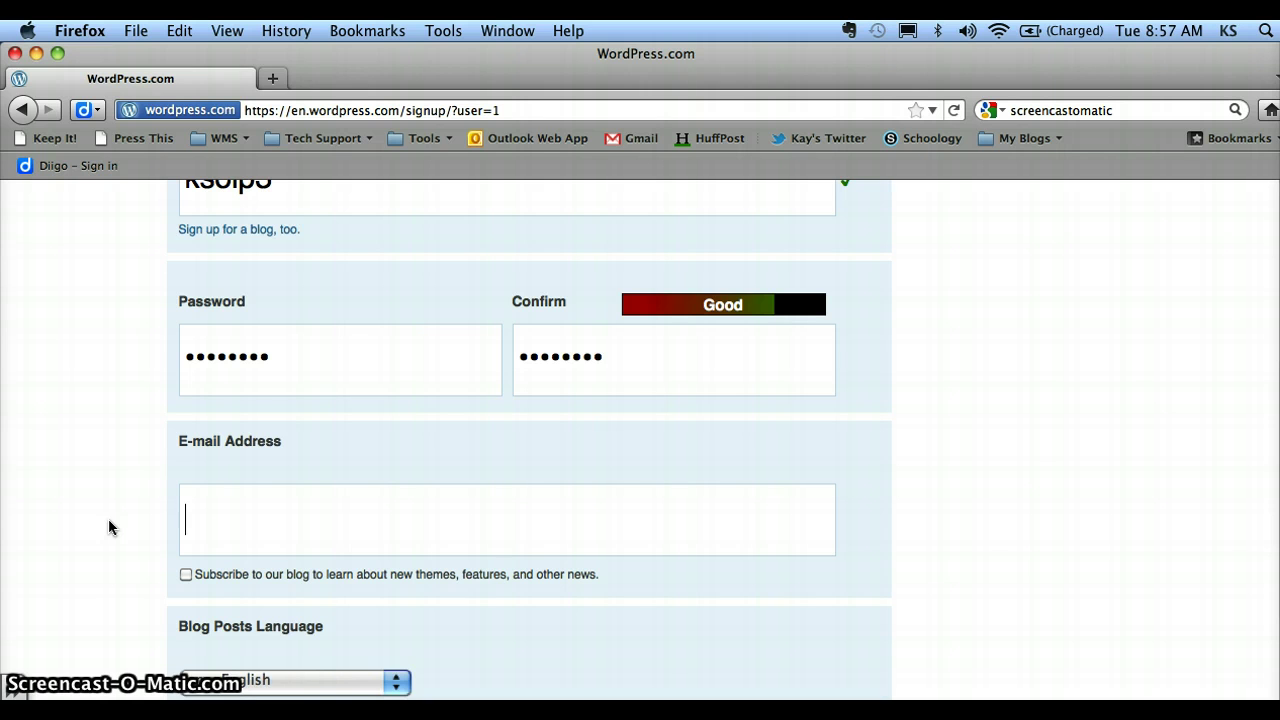
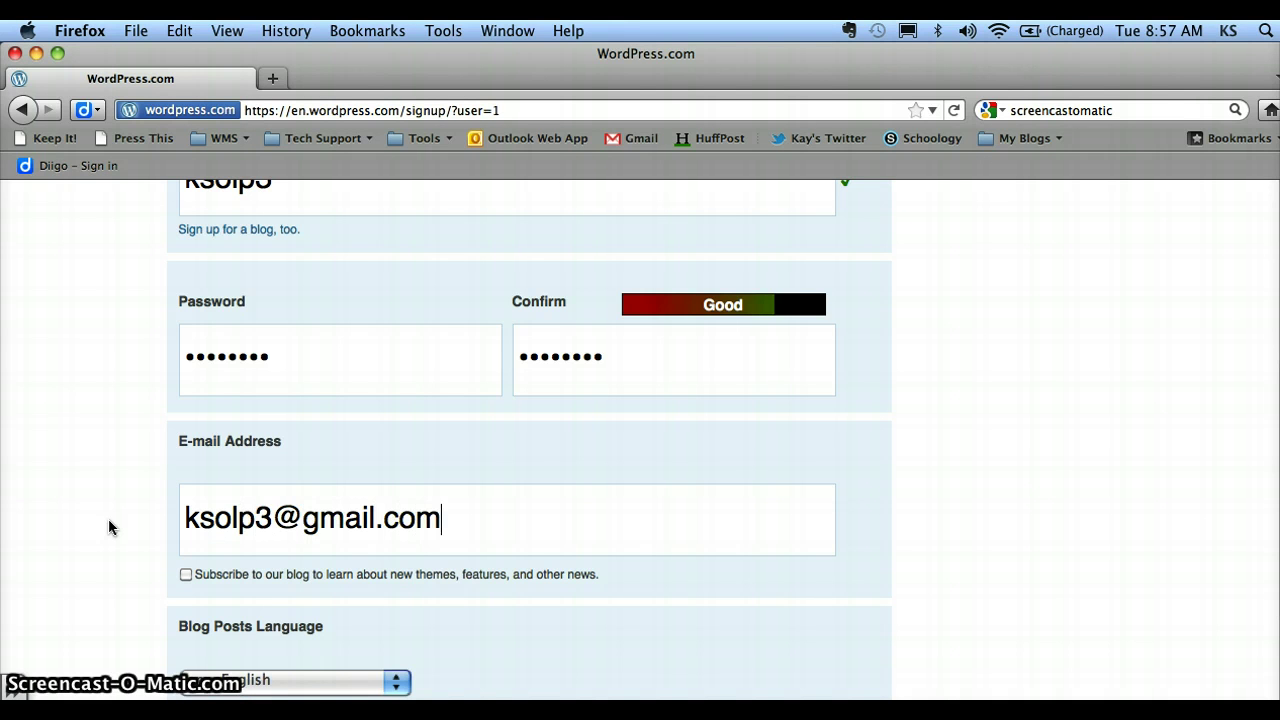
# - Fill in the Gmail e-mail address on the sign-up form
pyautogui.click(102, 494)
# - Submit the sign-up form, then open a new blank browser tab
pyautogui.scroll(-3, 104, 491)
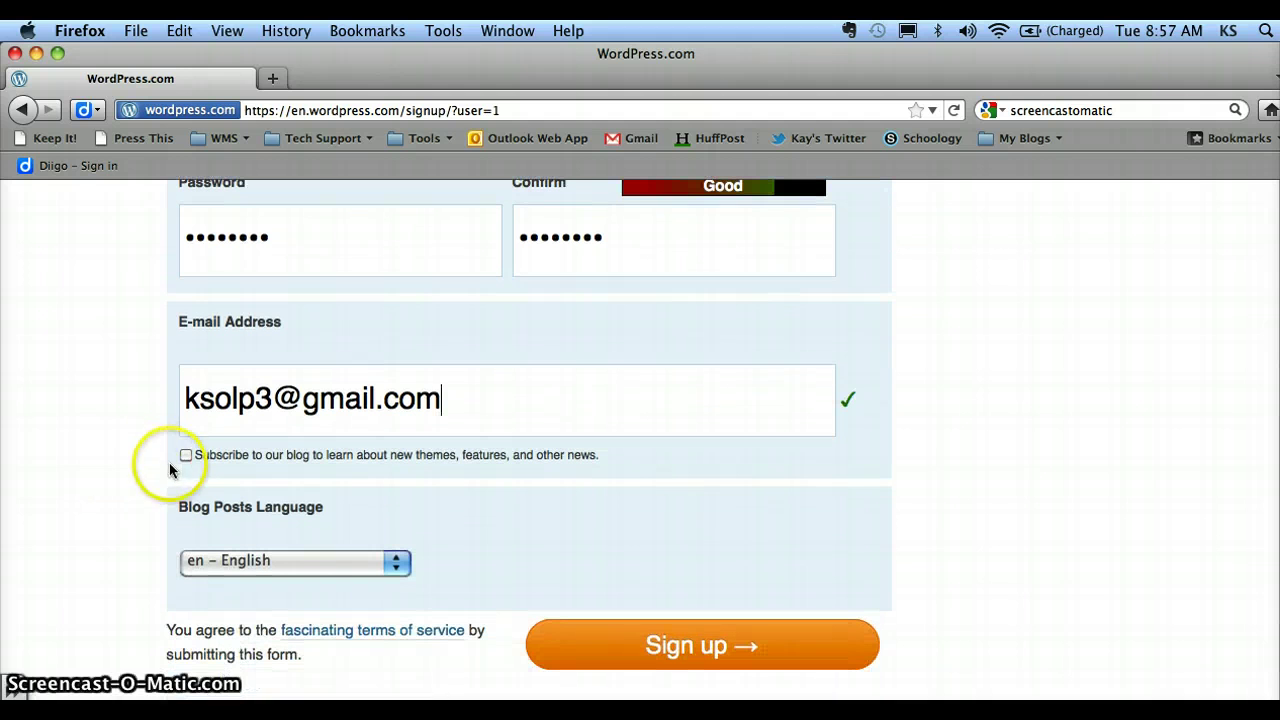
pyautogui.click(186, 456)
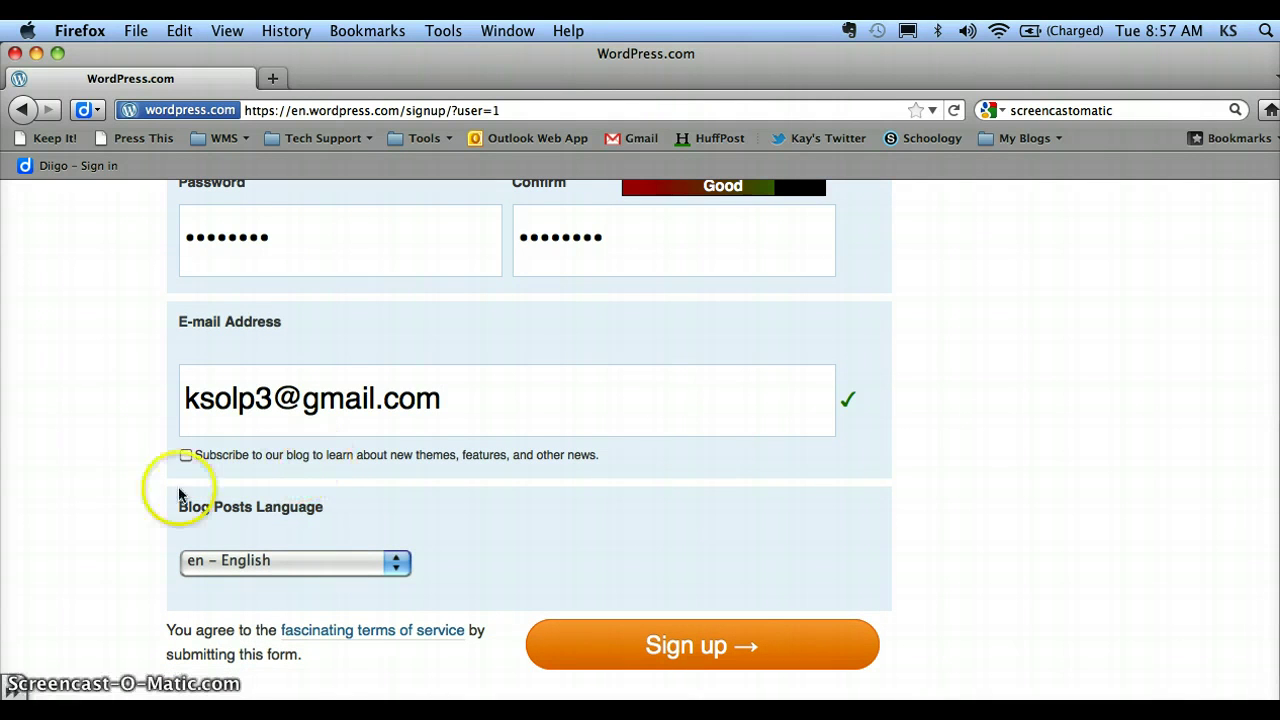
pyautogui.scroll(-1, 95, 503)
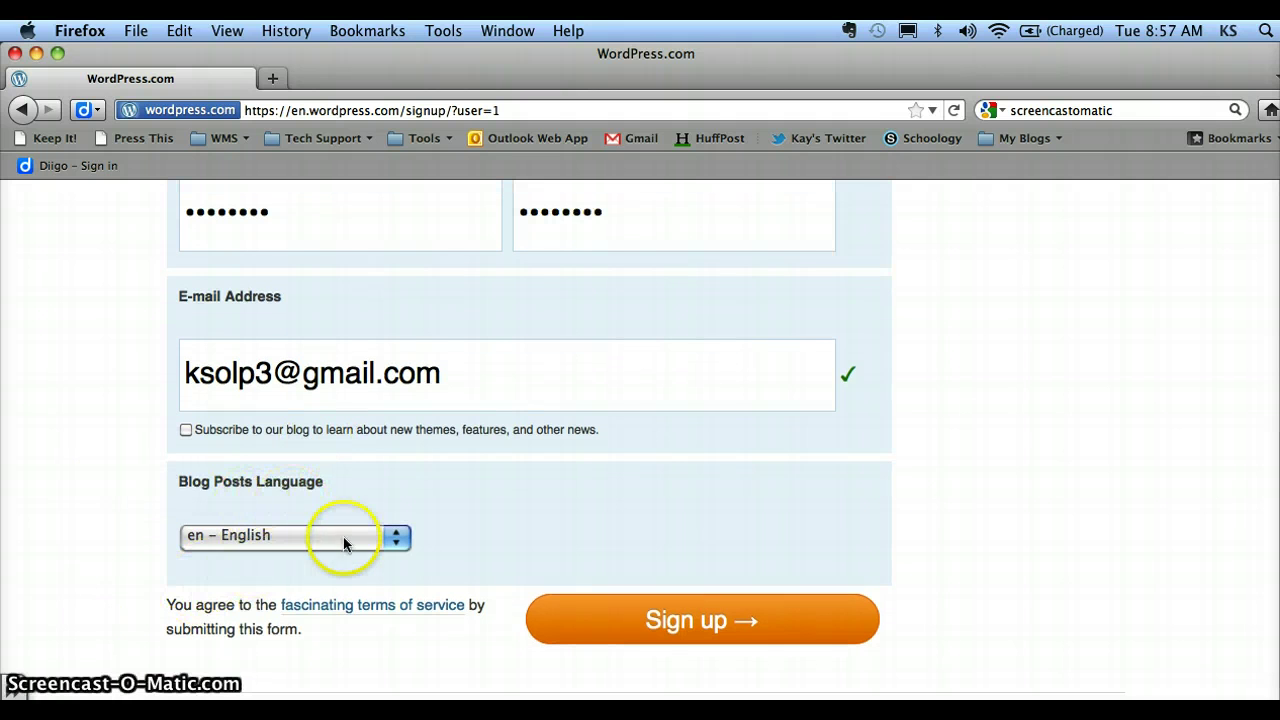
pyautogui.click(680, 622)
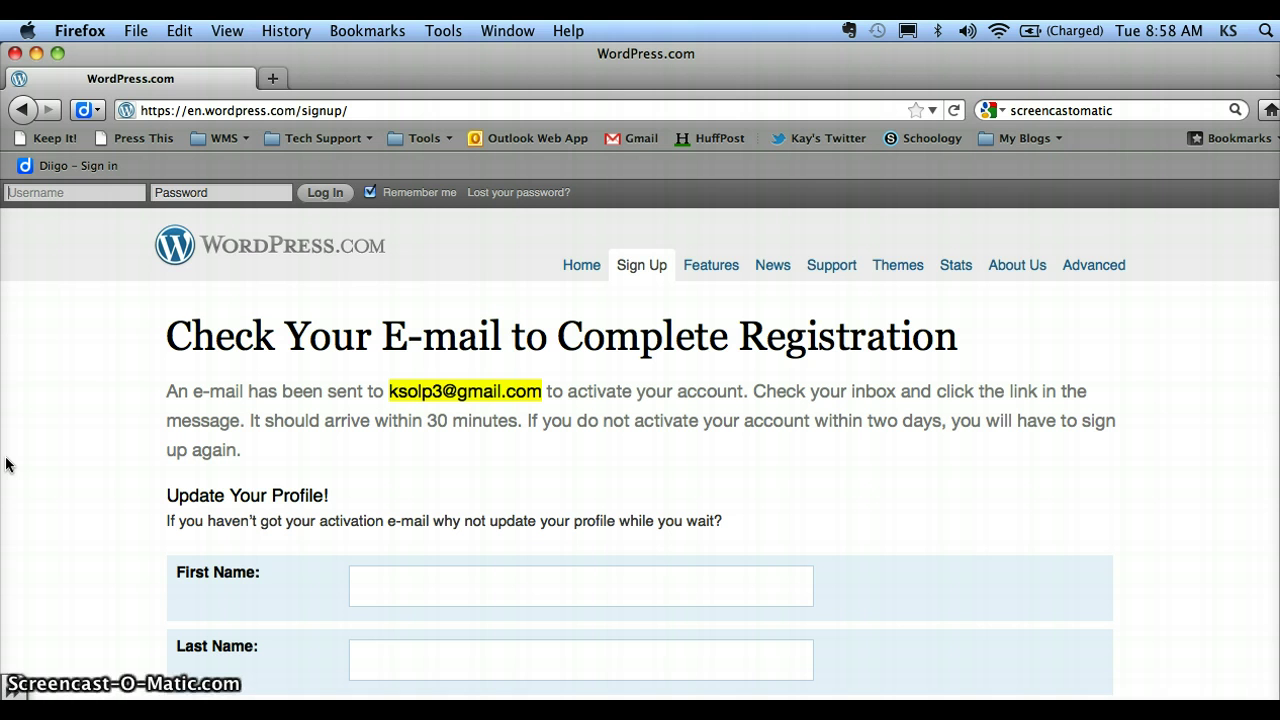
pyautogui.click(271, 79)
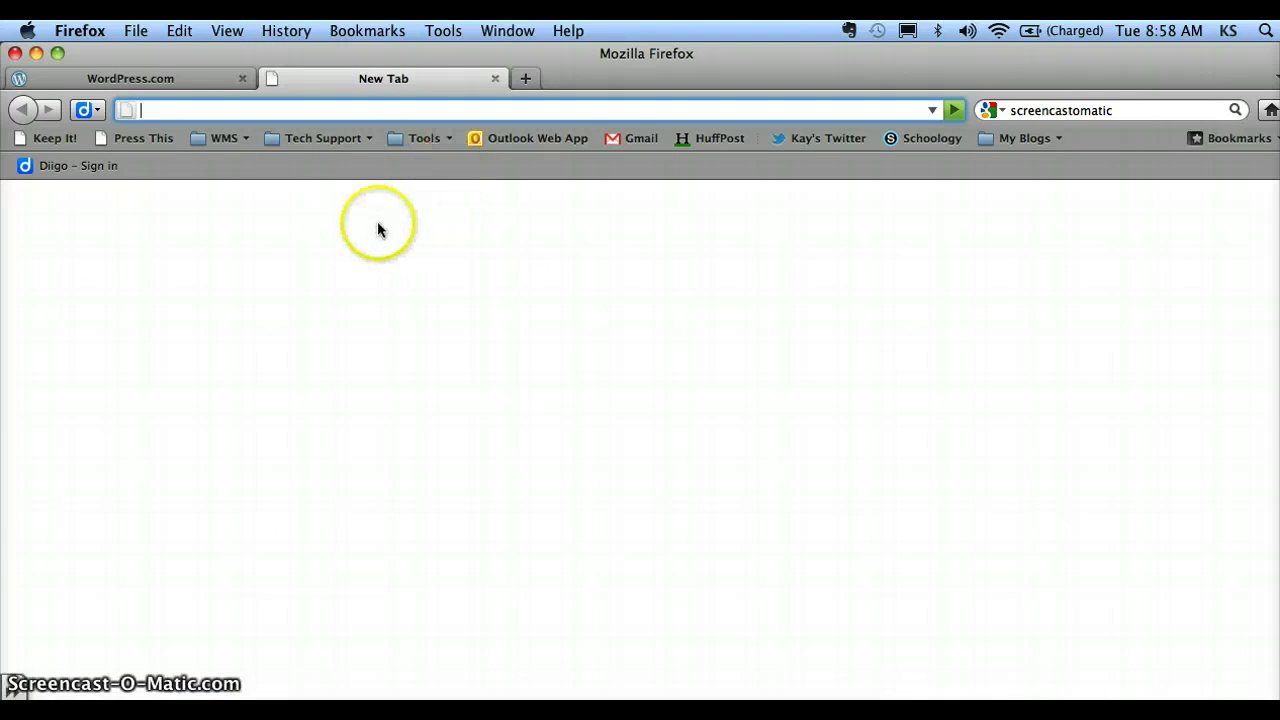
# - Open Gmail from the bookmark and sign in with the mailbox password
pyautogui.click(634, 138)
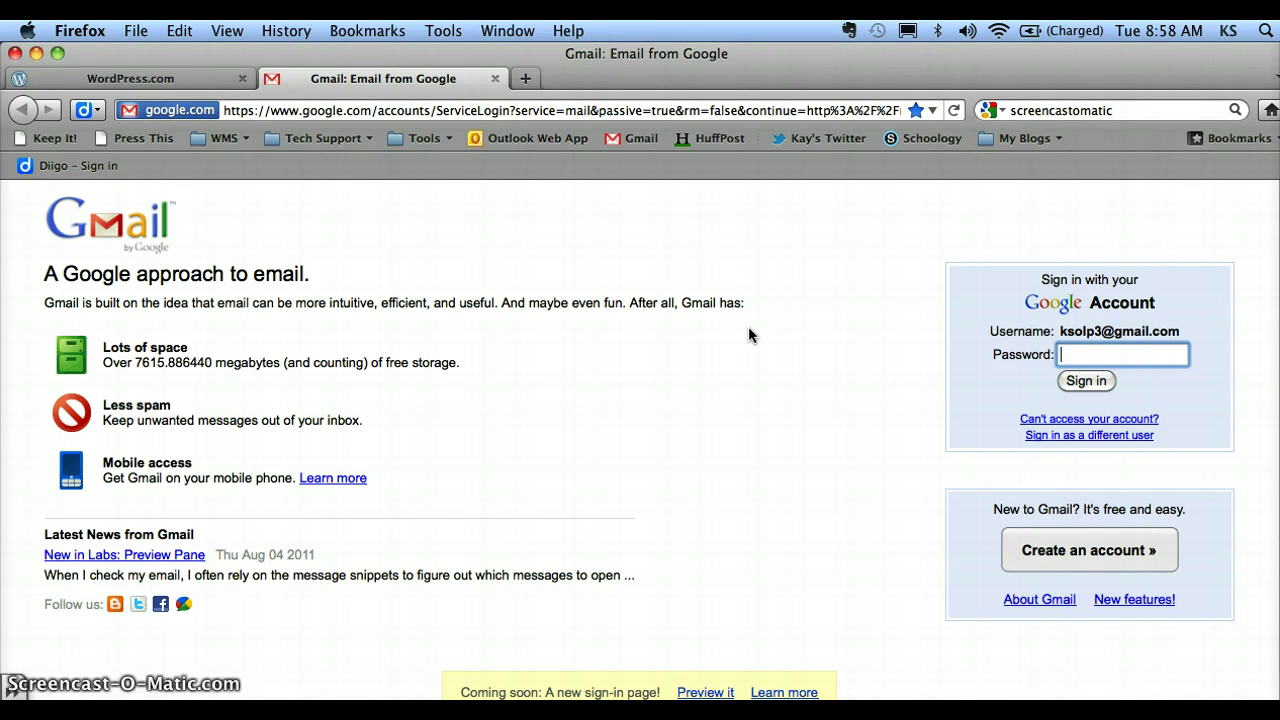
pyautogui.write('********')
pyautogui.press('Return')
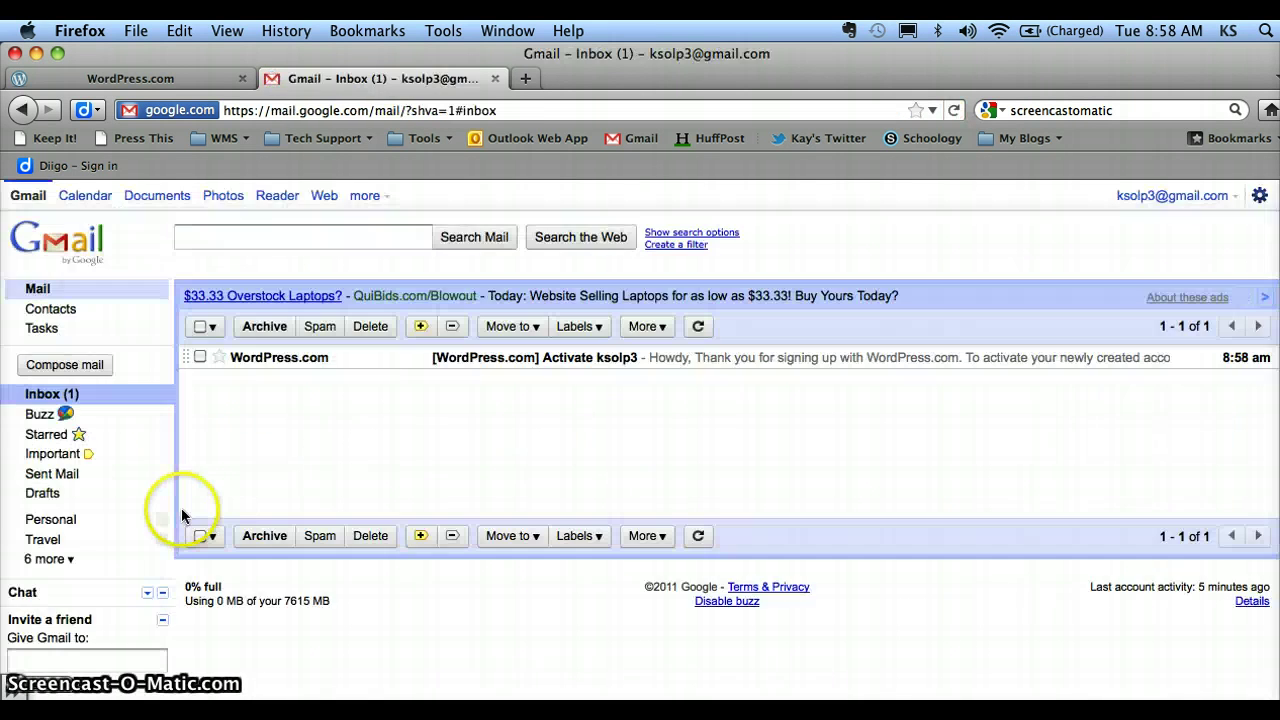
# - Open the WordPress.com activation e-mail and follow its account activation link
pyautogui.click(313, 366)
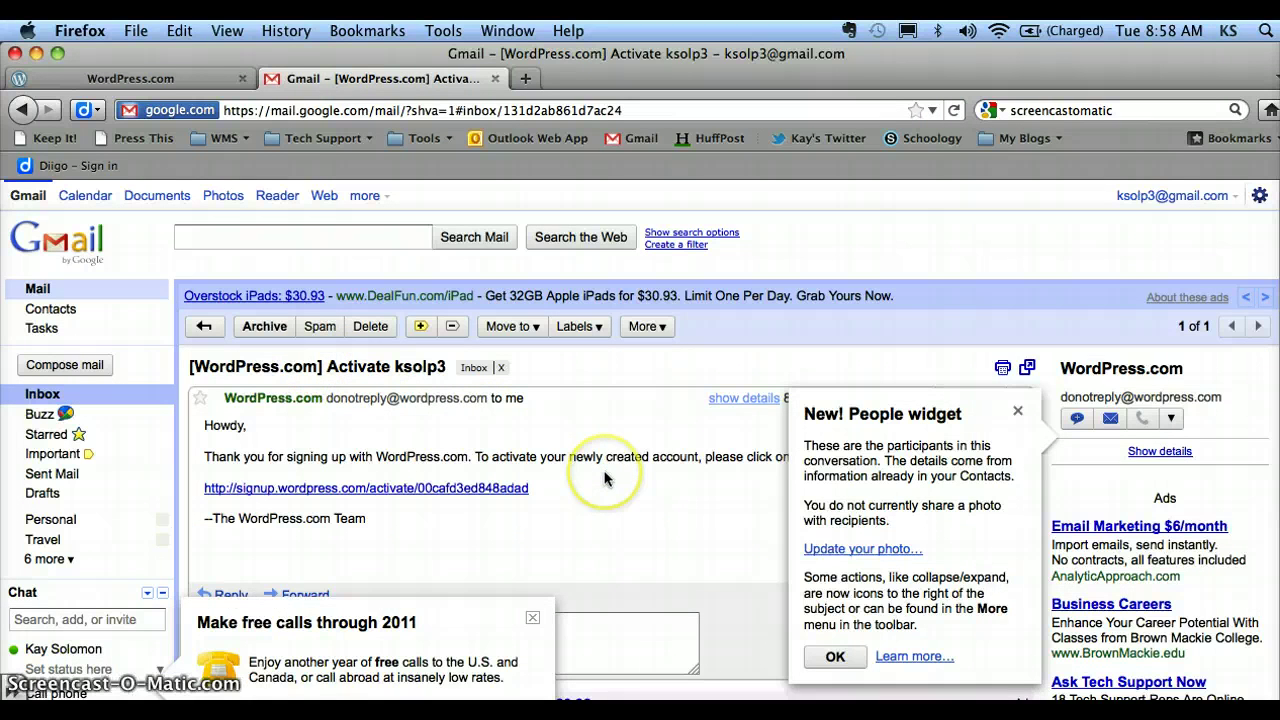
pyautogui.click(395, 490)
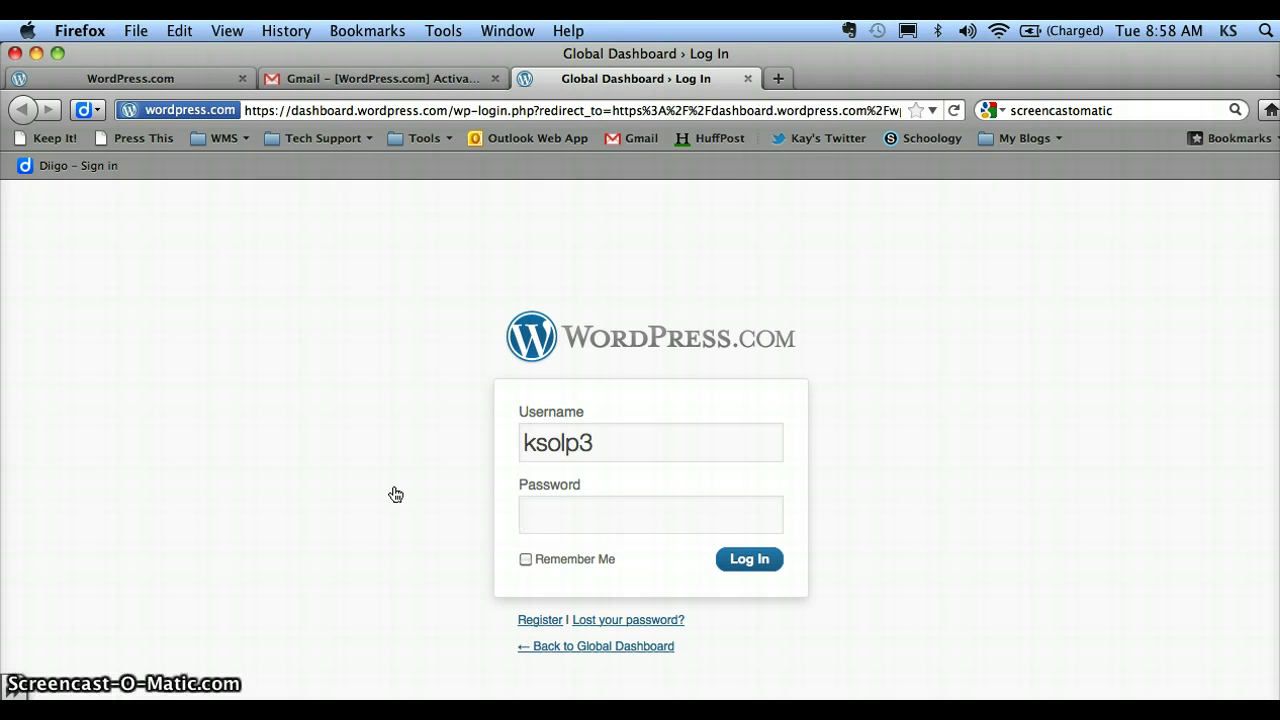
# - Enter the account password on the WordPress.com log-in page and log in
pyautogui.write('********')
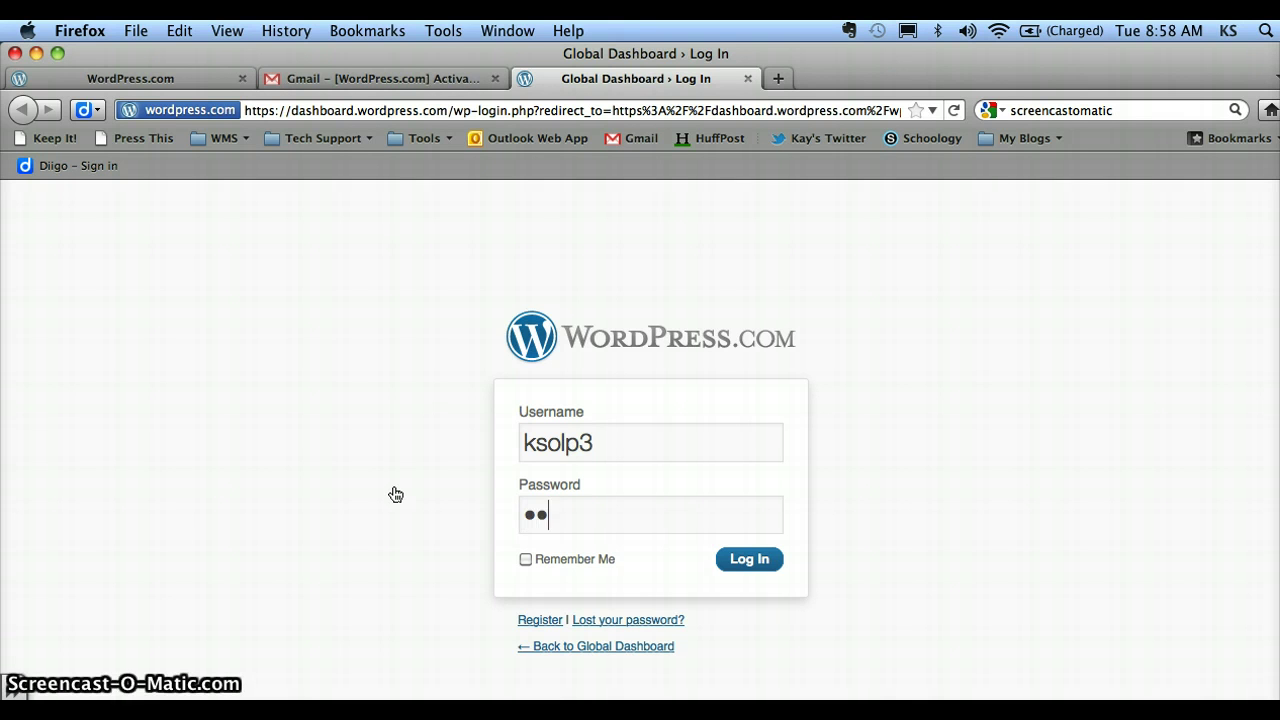
pyautogui.click(750, 563)
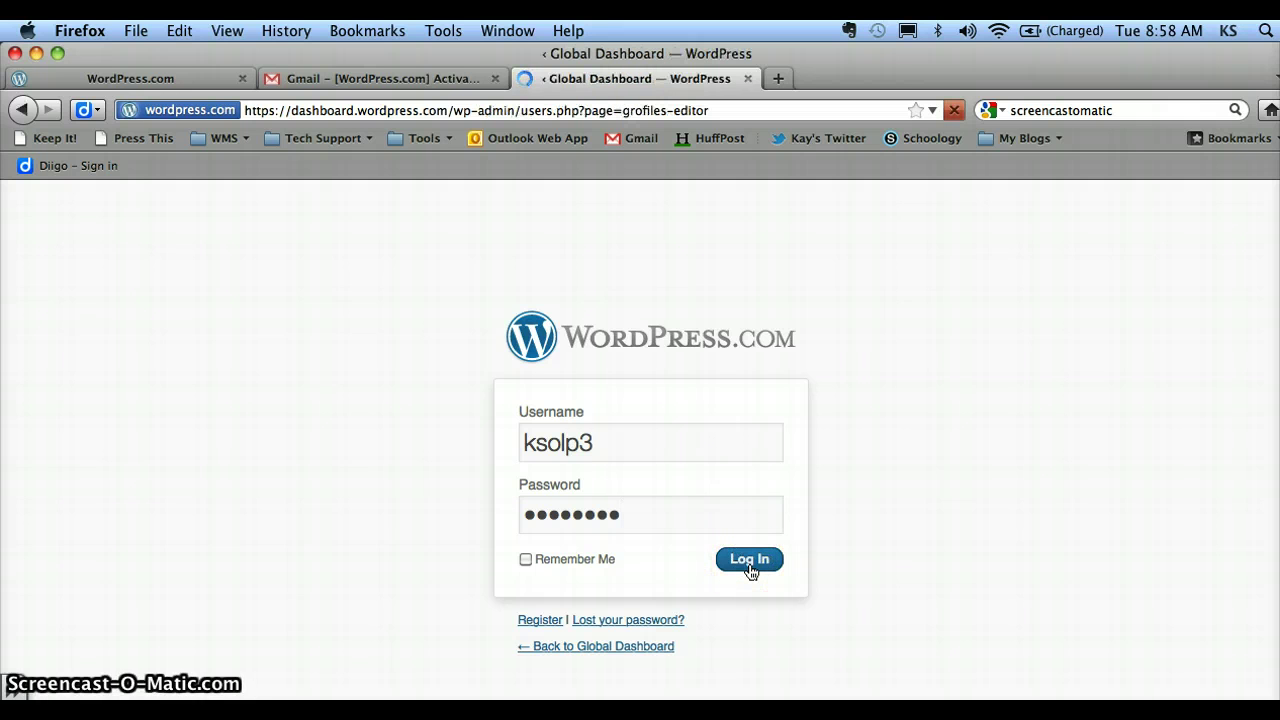